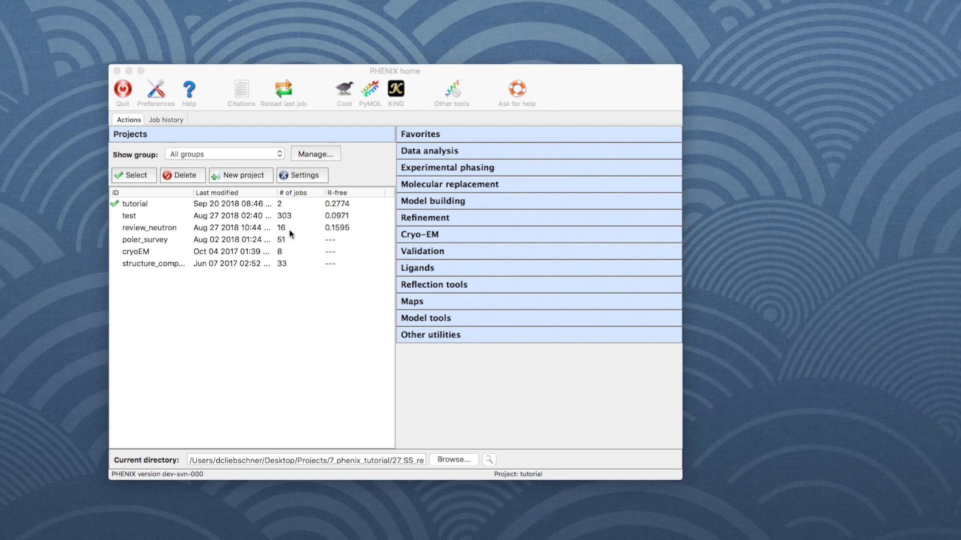
- Create a new project from the tutorial dataset "MamK double helical filament (fragment of) (real-space refinement)", keeping the Documents folder as destination
click(257, 176)
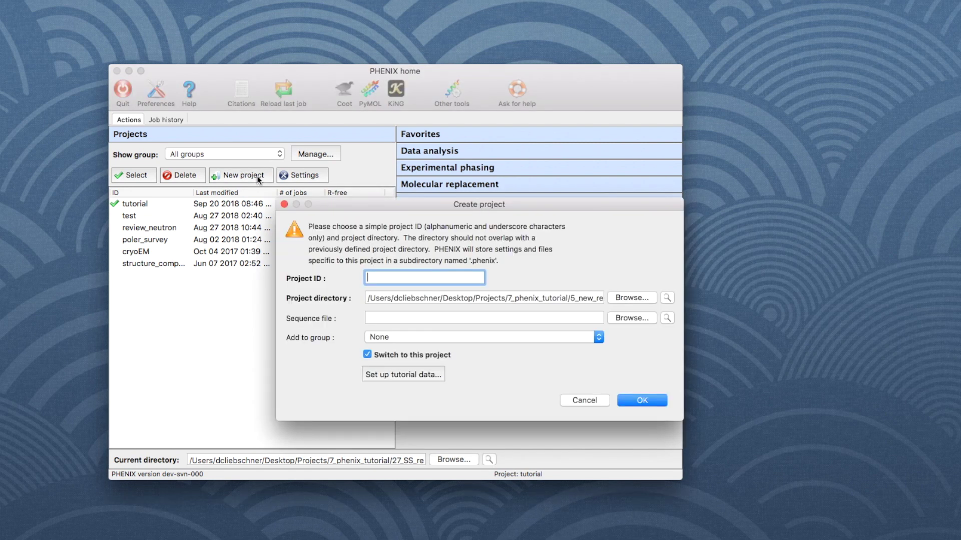
click(379, 376)
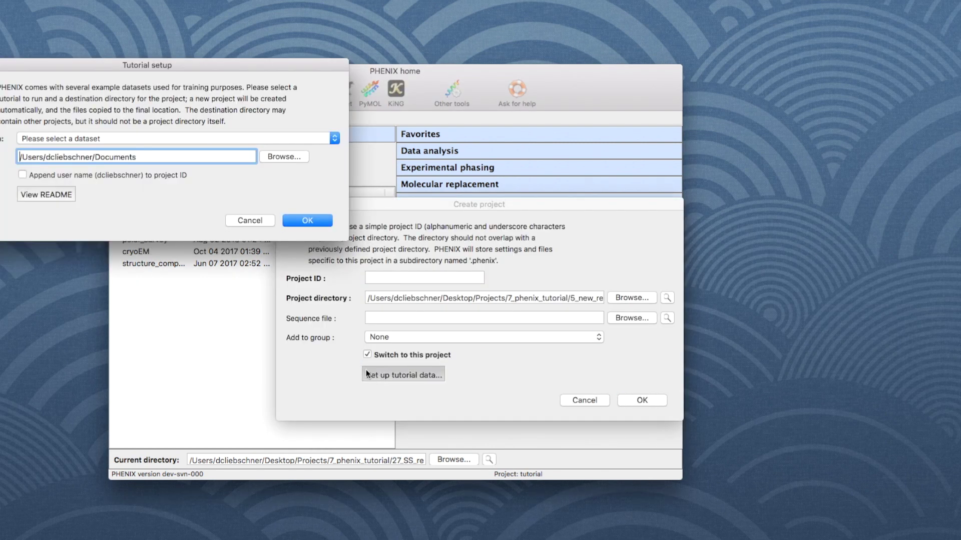
click(335, 139)
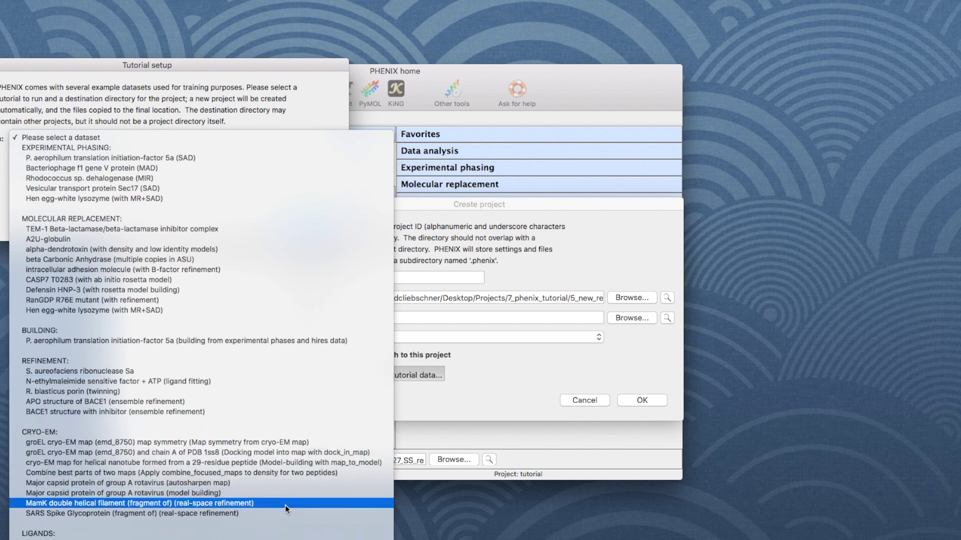
click(271, 503)
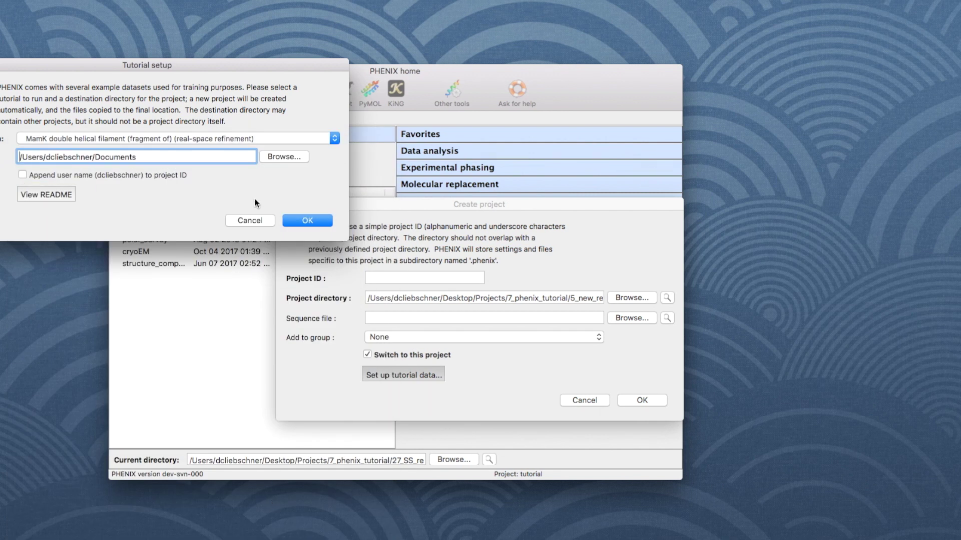
click(314, 225)
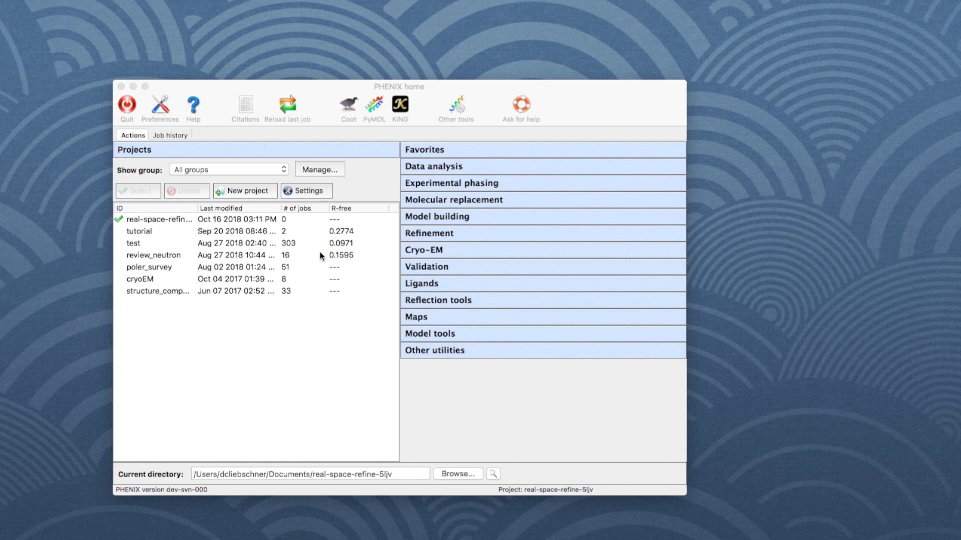
- Start a Real-space refinement job in the new project and title it "tutorial"
click(524, 232)
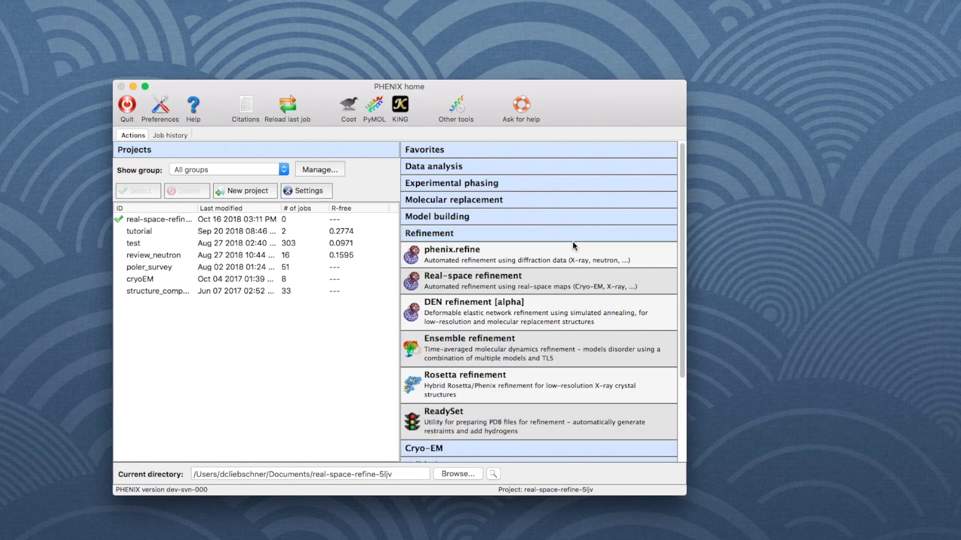
click(585, 279)
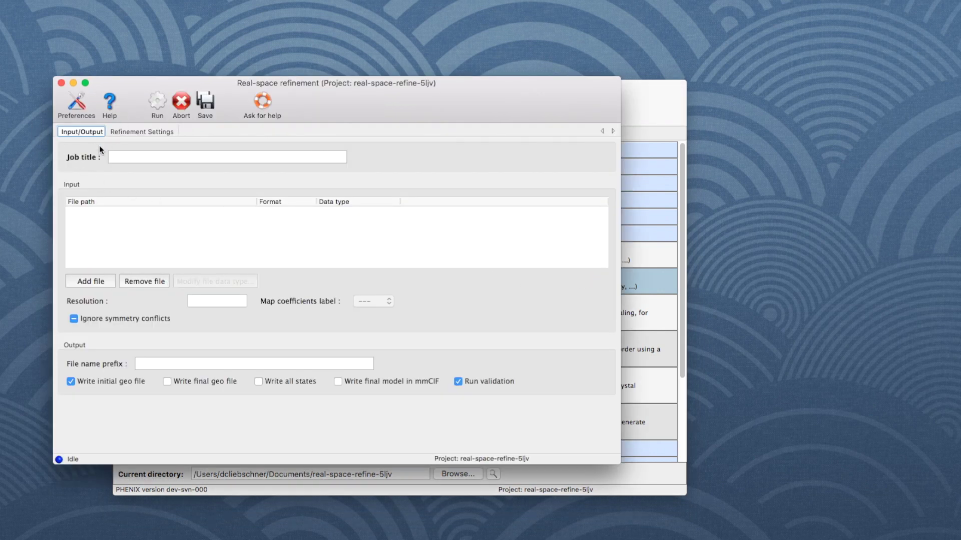
click(145, 157)
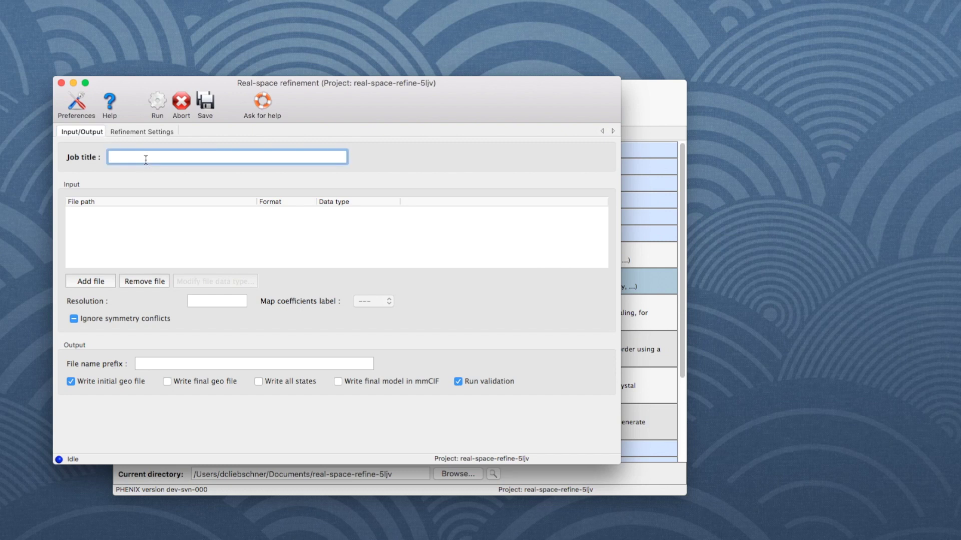
text(tutorial)
- Add model.pdb and map.ccp4 from the project folder as the refinement's input files
click(81, 279)
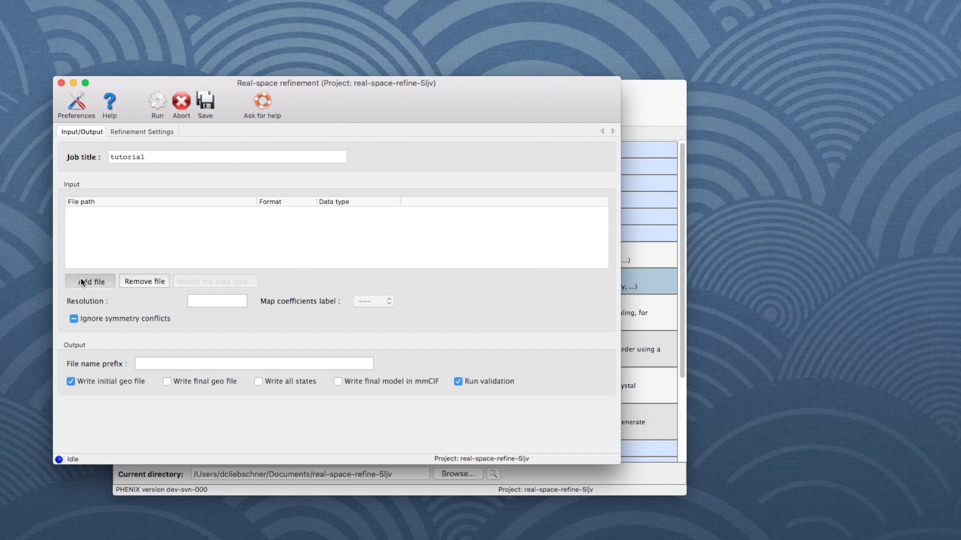
click(311, 115)
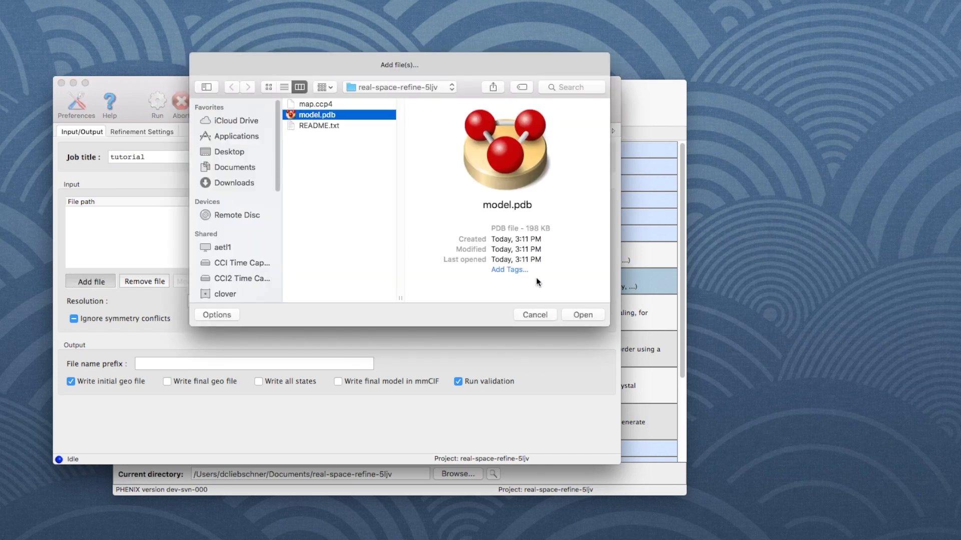
click(583, 315)
click(112, 279)
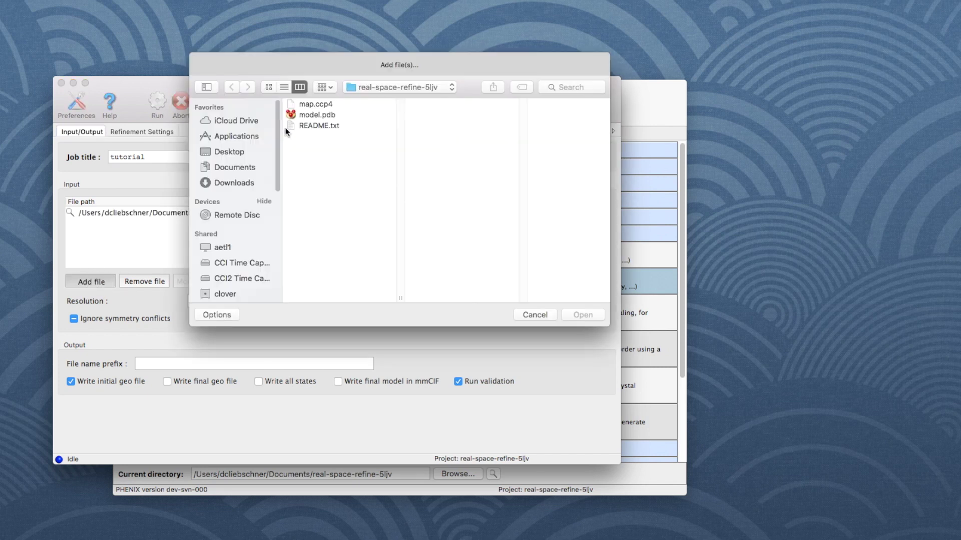
click(316, 105)
click(582, 314)
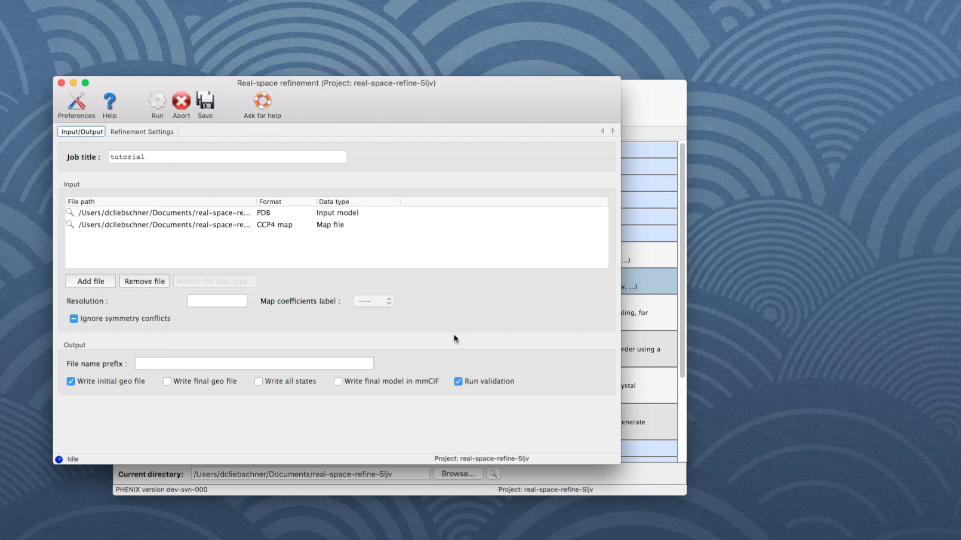
- Set the resolution to 3.64 and enable writing the final model in mmCIF
click(203, 299)
text(3.64)
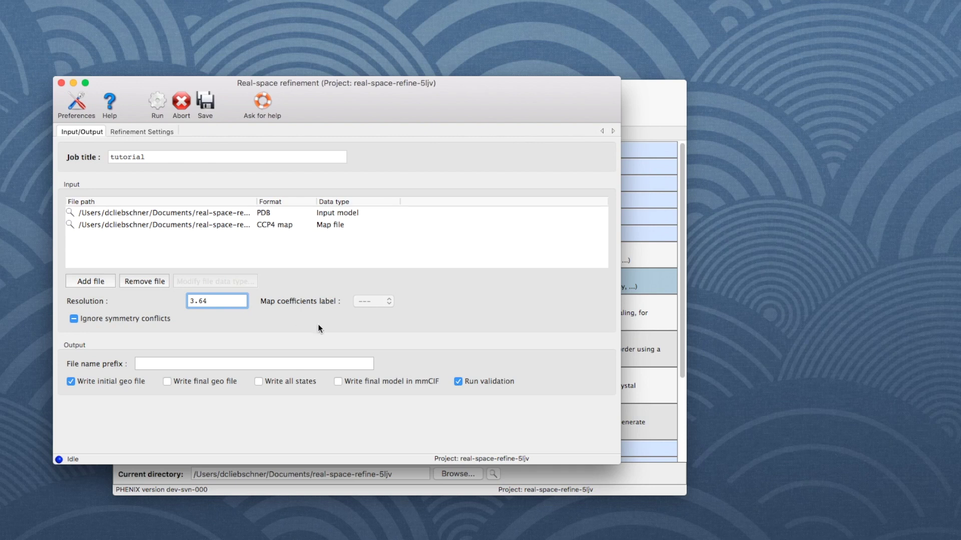
click(339, 383)
- Set the refinement's macro cycles to 3 and run the job
click(167, 134)
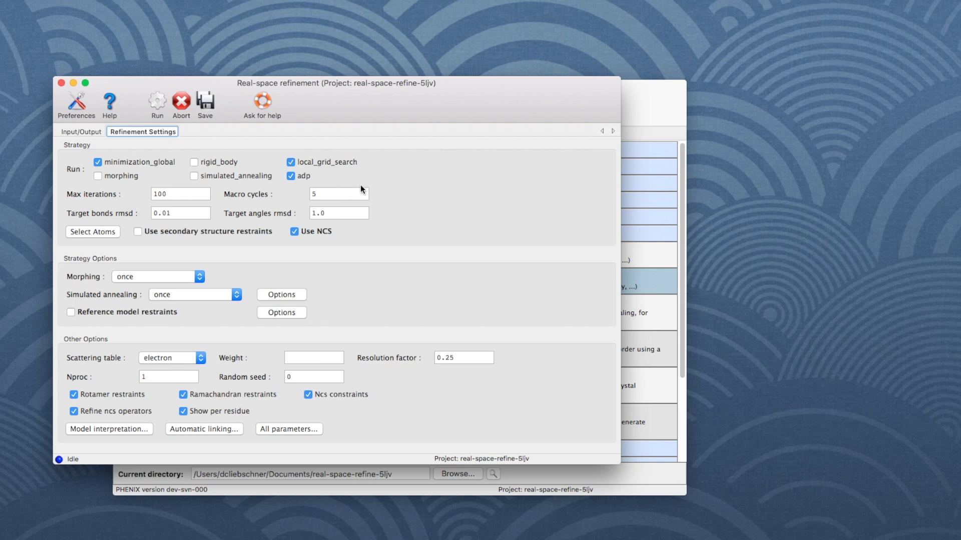
click(332, 192)
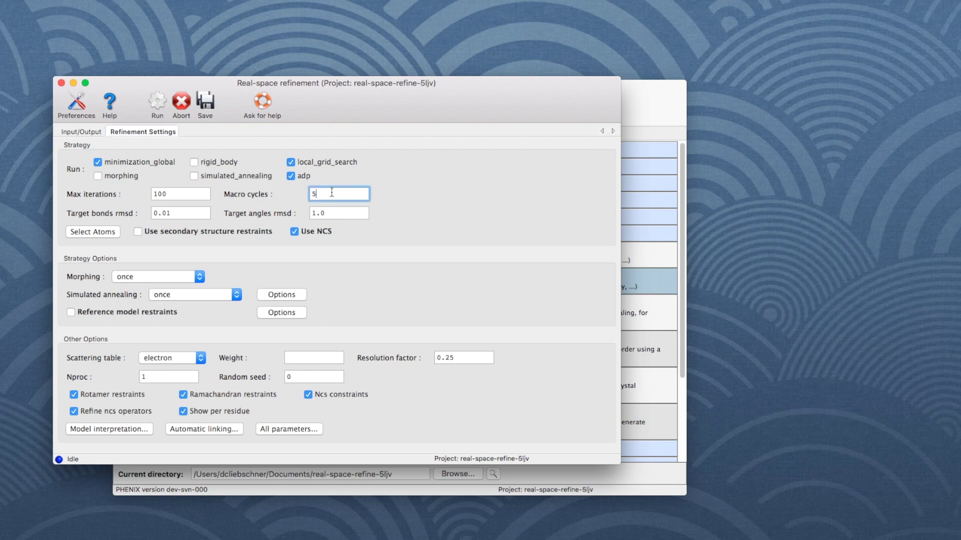
key(BackSpace)
text(3)
click(157, 104)
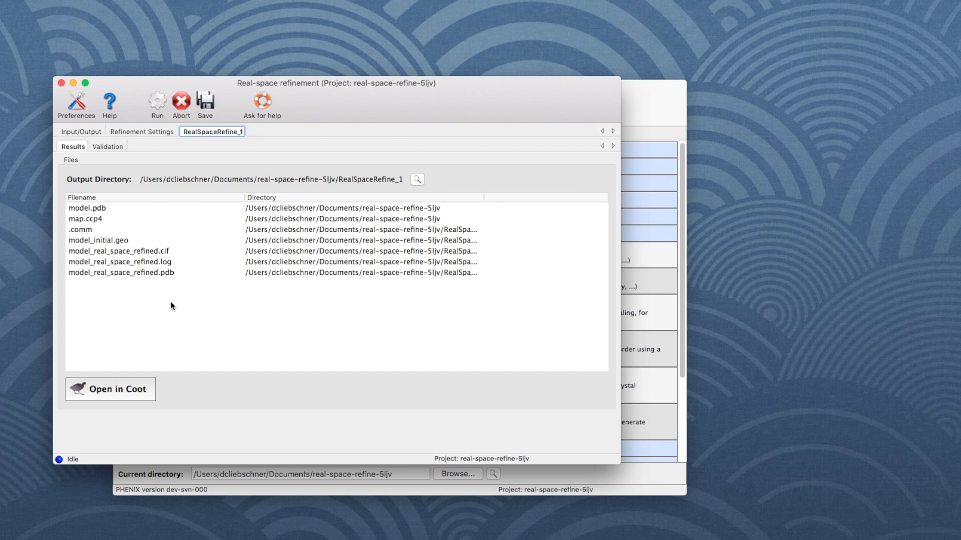
- Open the refinement results in Coot, enlarge its window, and inspect the refined model against the map
click(121, 389)
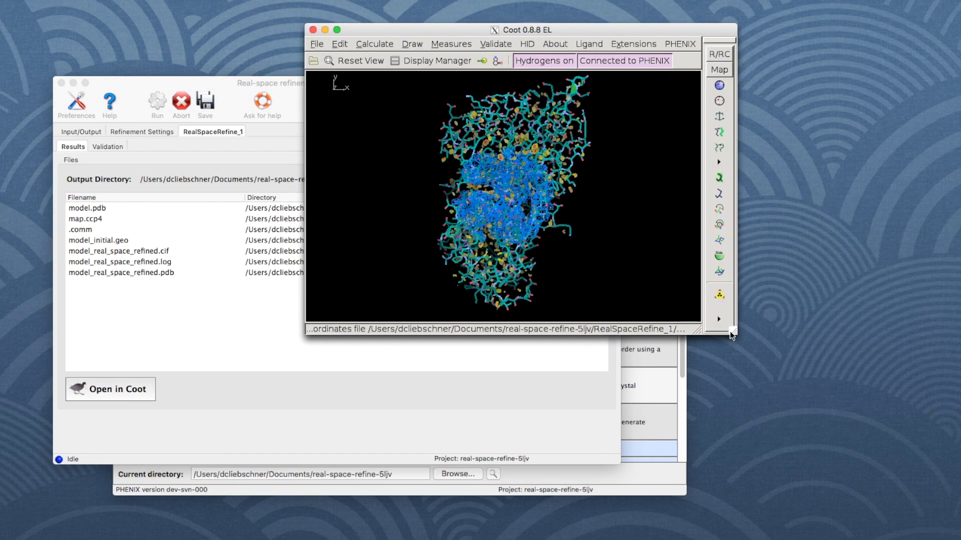
drag(732, 334, 781, 497)
drag(697, 404, 381, 235)
scroll(545, 243, up, 5)
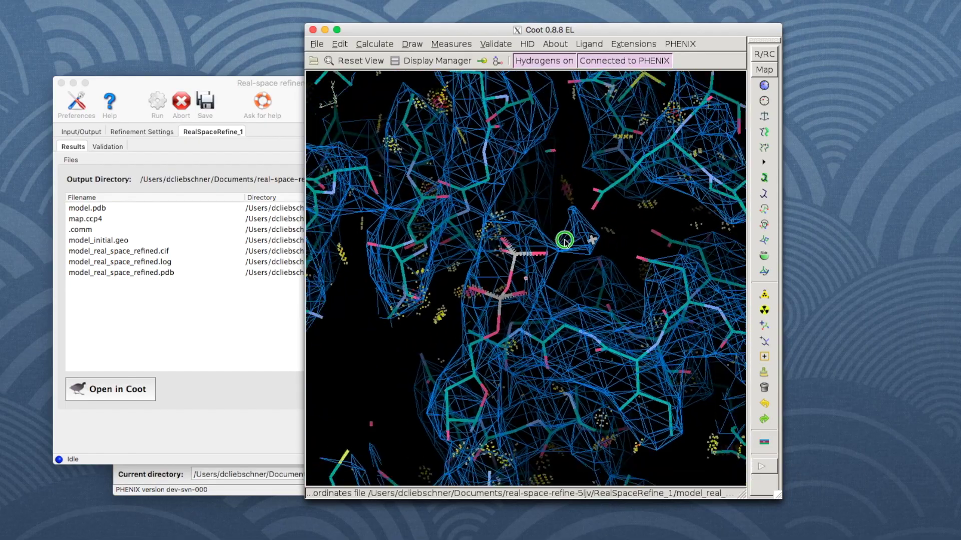
drag(565, 225, 568, 136)
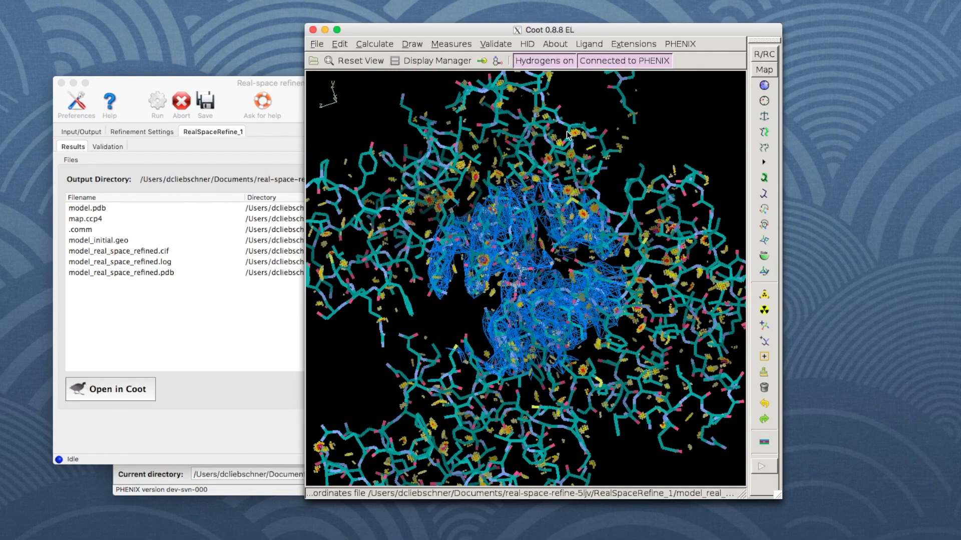
- Return to the Real-space refinement results, review the validation summary, and open the details of the rotamer outliers
click(254, 127)
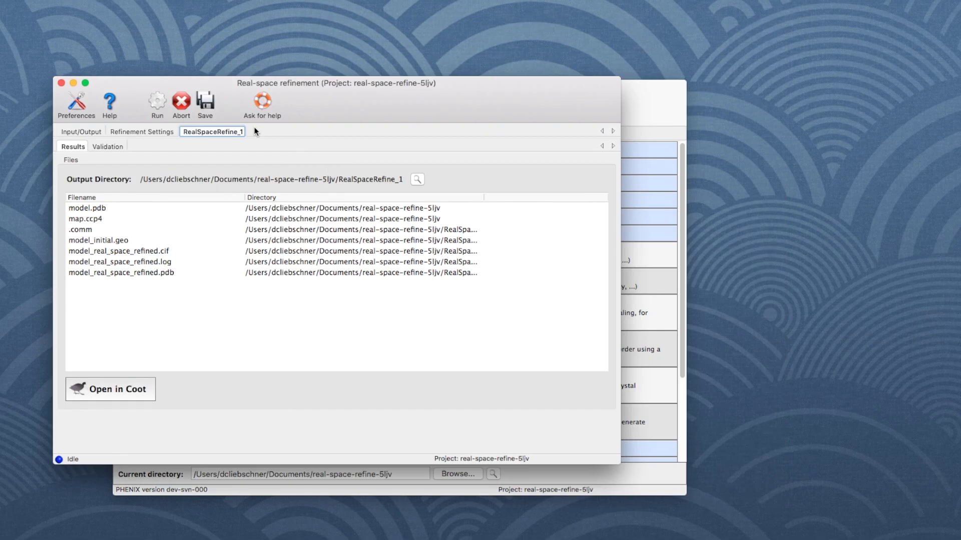
click(107, 147)
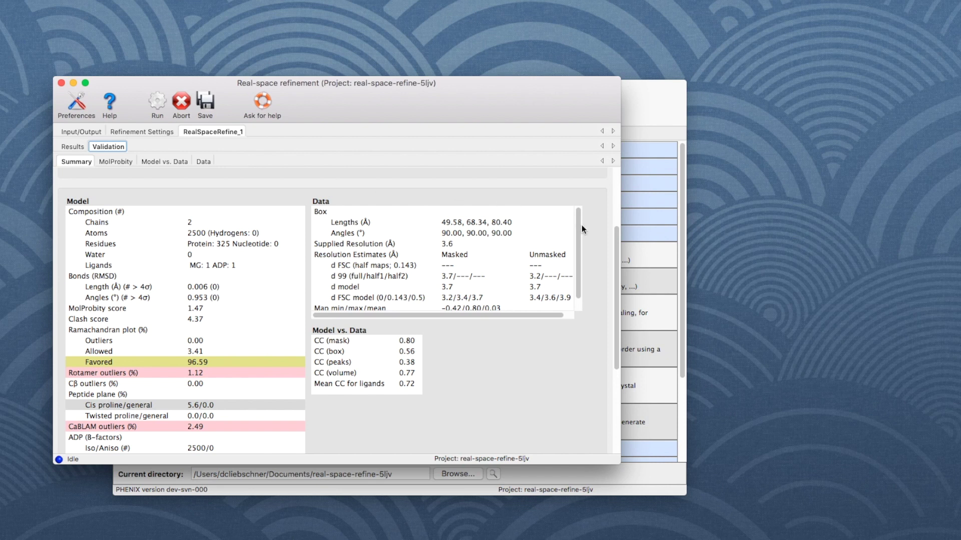
drag(615, 234, 615, 243)
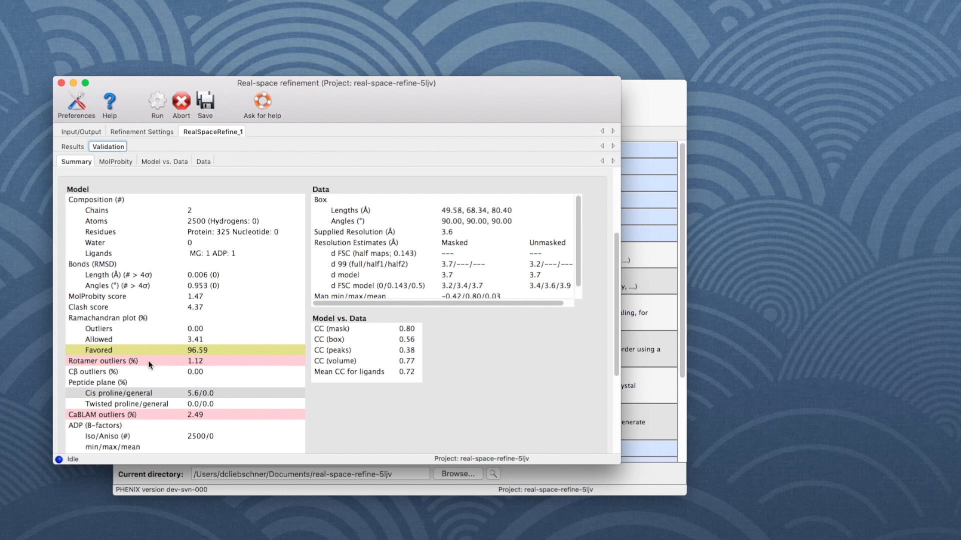
click(225, 359)
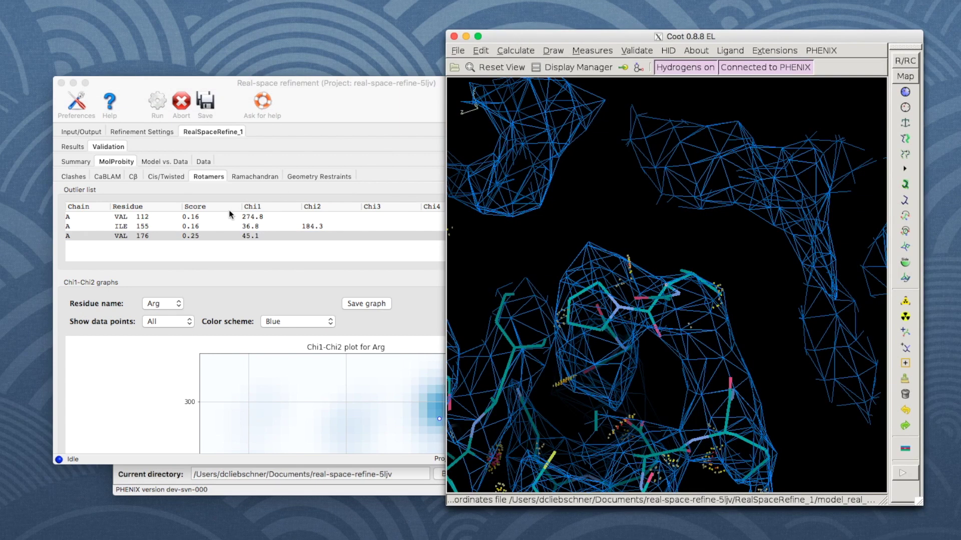
- Show the rotamer outliers VAL 112, ILE 155 and VAL 176 of chain A one after another in Coot
click(217, 217)
click(202, 228)
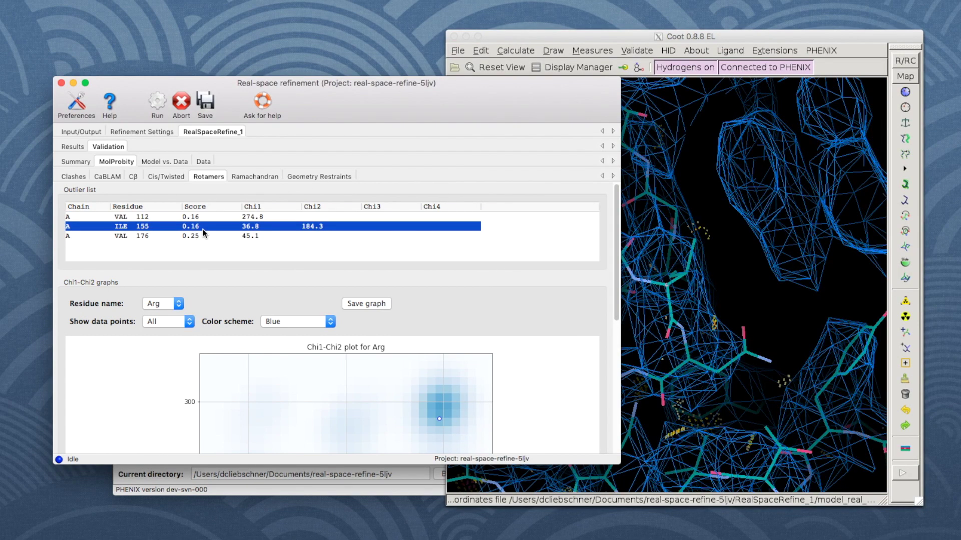
click(197, 236)
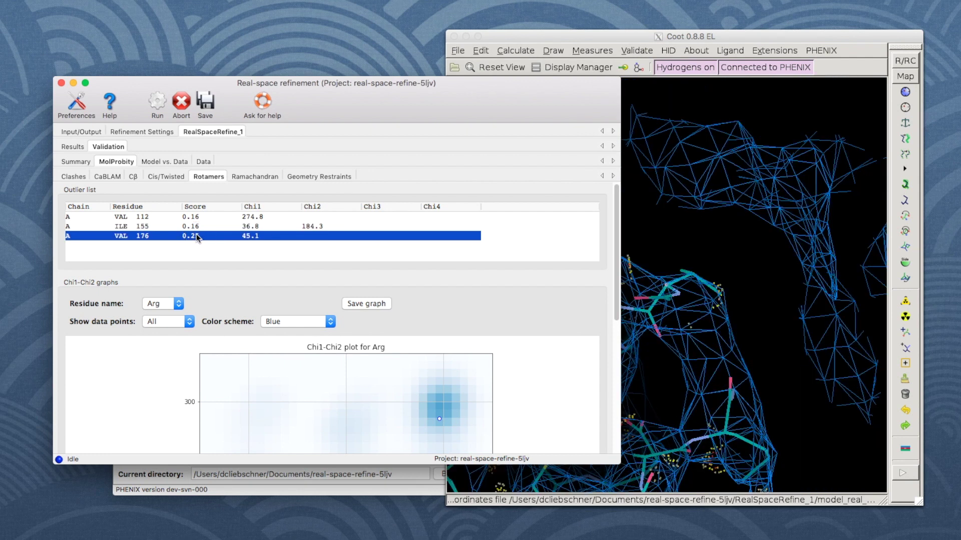
- Examine the per-residue model-to-data correlation graph for chain A and the model-map FSC plot
click(172, 161)
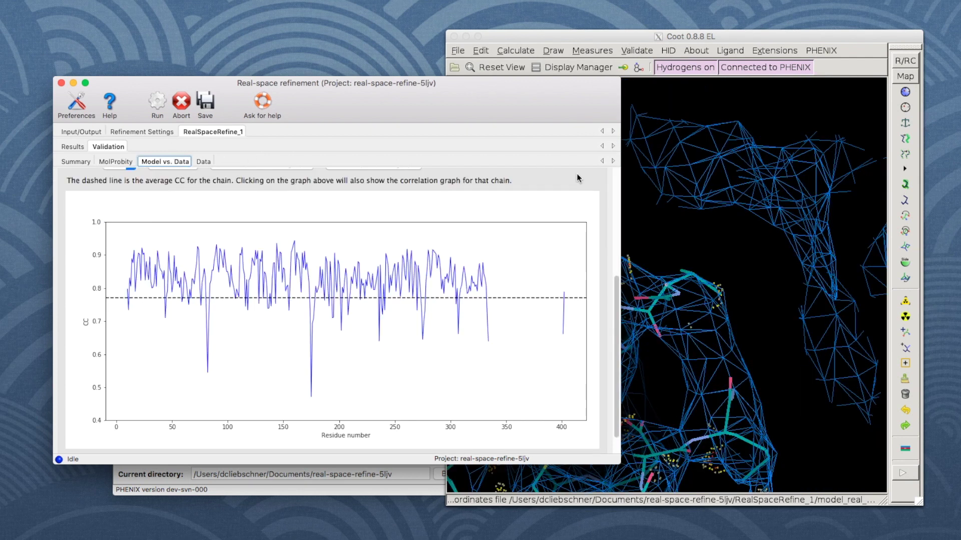
drag(616, 277, 600, 260)
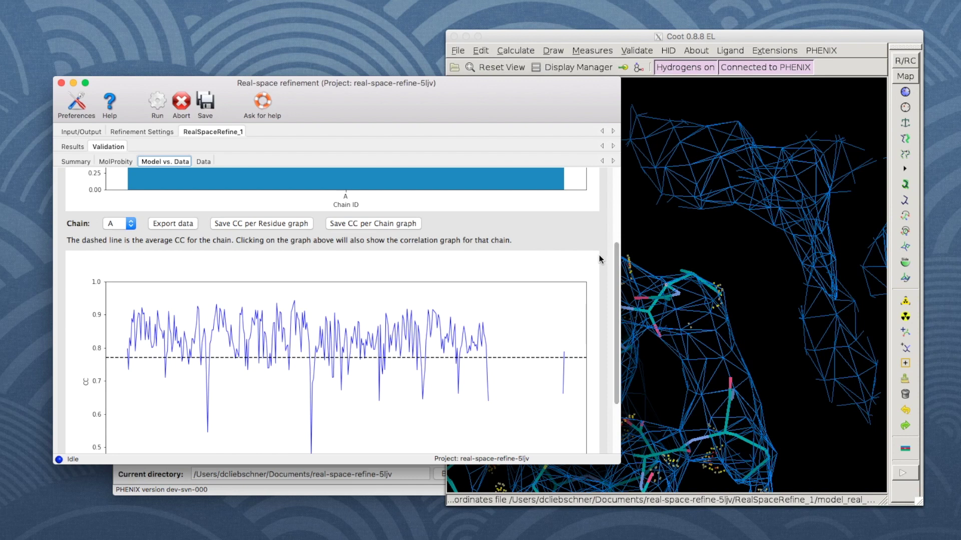
click(204, 162)
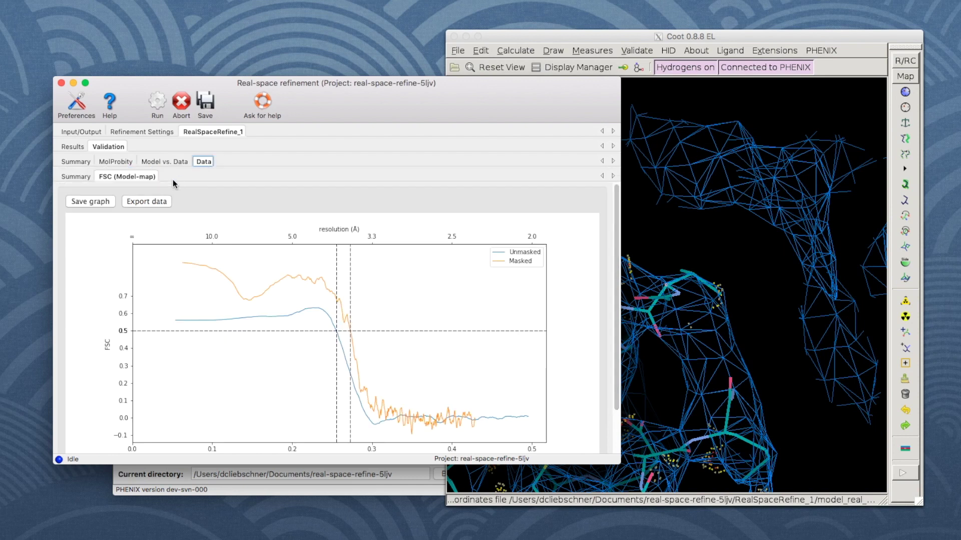
drag(615, 220, 612, 231)
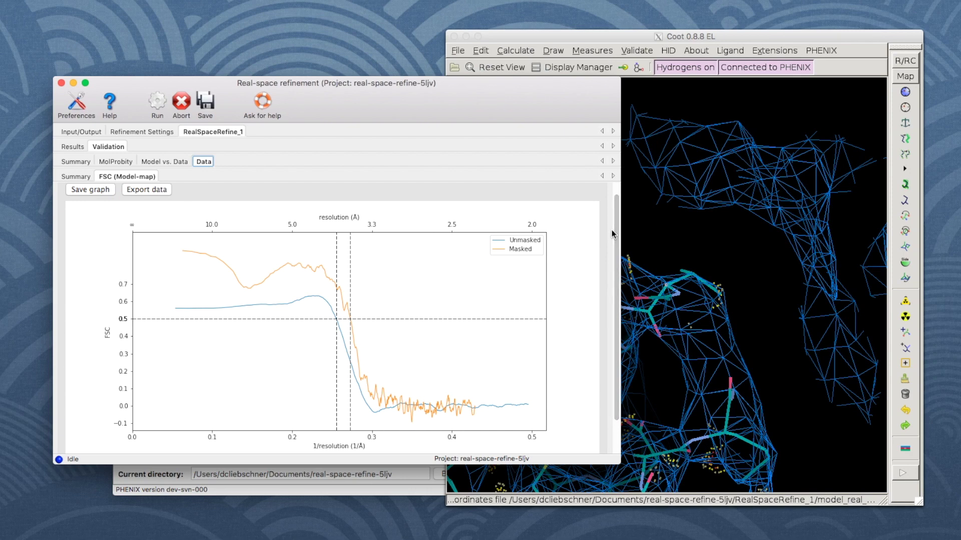